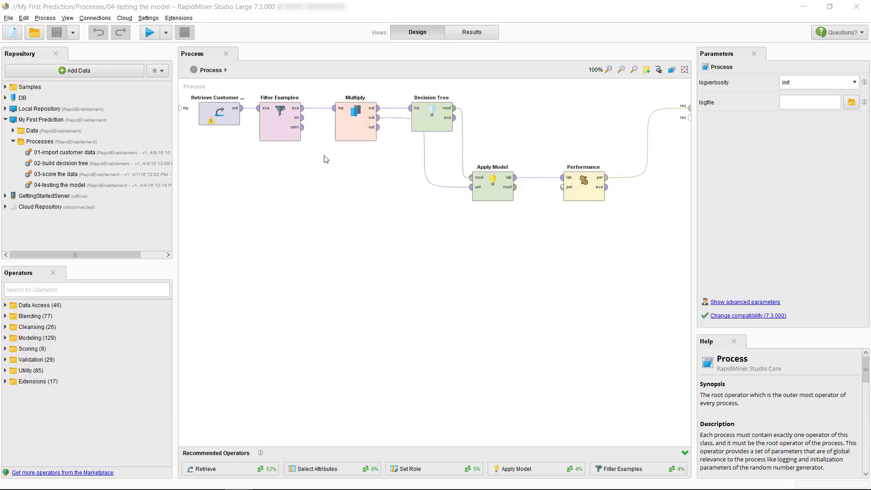
# Delete the Multiply, Decision Tree, Apply Model and Performance operators, then add a Cross Validation fed by Filter Examples
pyautogui.moveTo(315, 87); pyautogui.dragTo(617, 229)
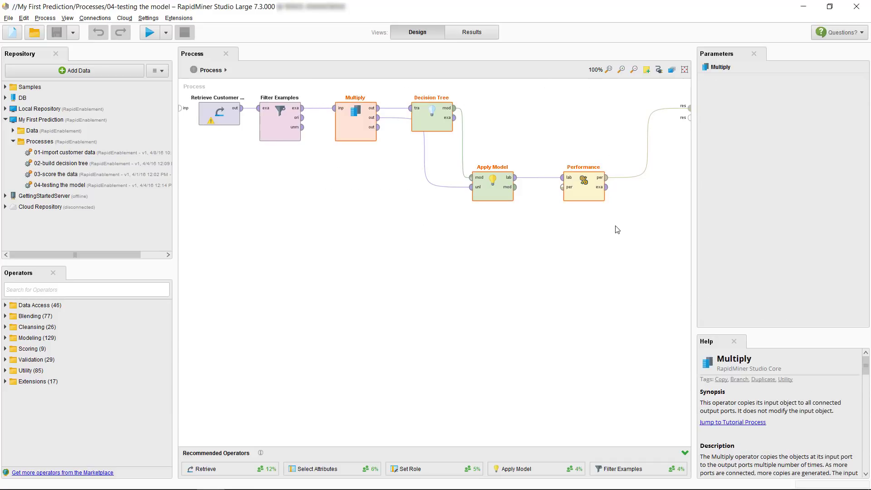
pyautogui.press('Delete')
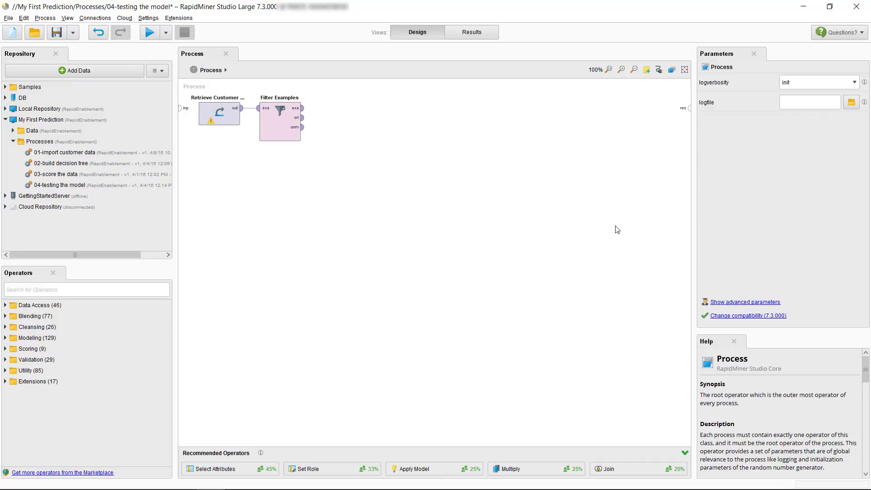
pyautogui.click(12, 291)
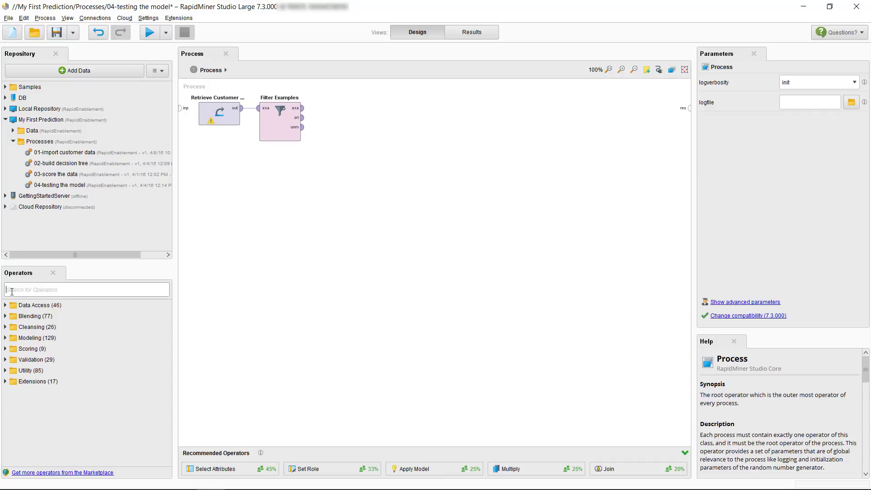
pyautogui.write('Cross Val')
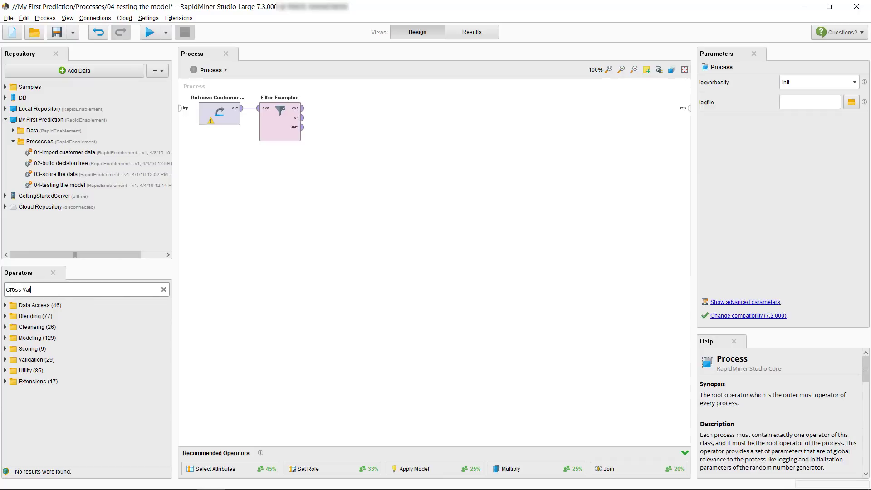
pyautogui.moveTo(32, 316); pyautogui.dragTo(336, 115)
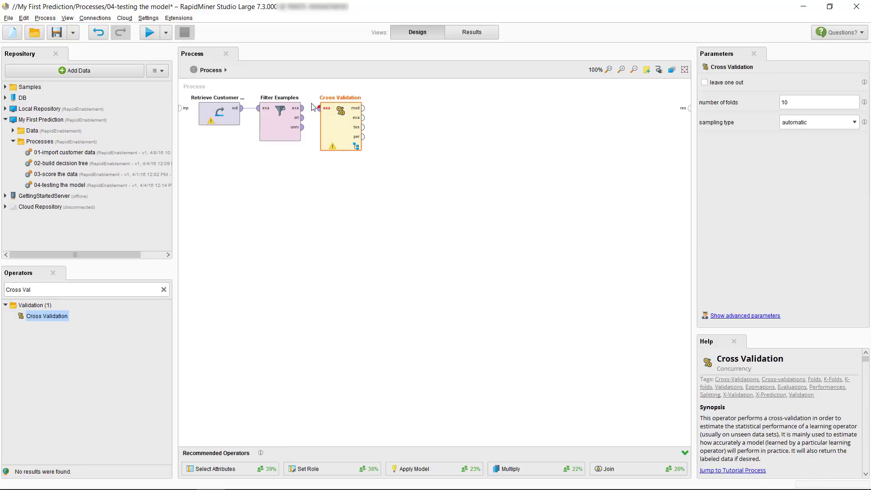
pyautogui.click(302, 108)
pyautogui.click(320, 109)
pyautogui.click(320, 111)
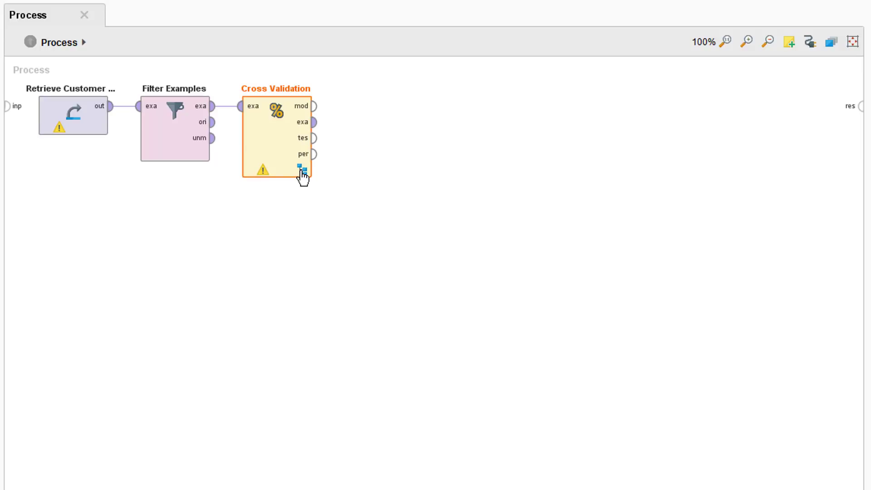
# Open the Cross Validation subprocess to reveal its empty Training and Testing panes
pyautogui.click(302, 170)
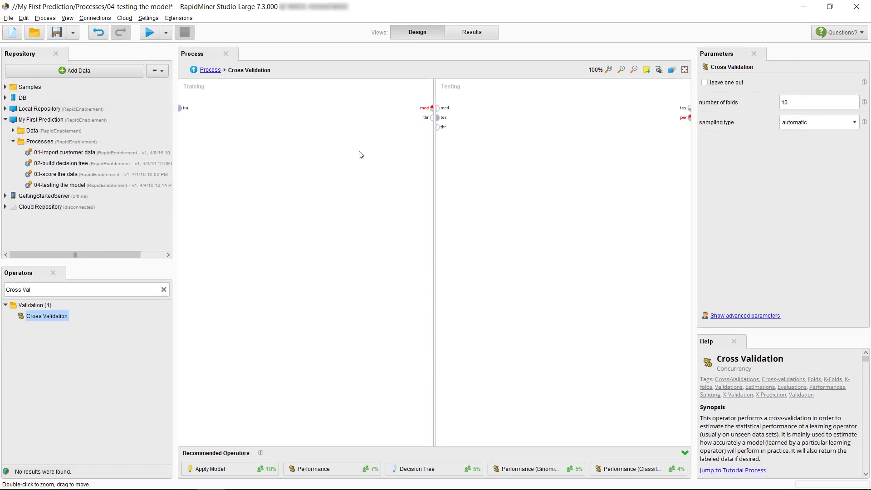
# Add a Decision Tree to Training, wiring the tra port into it and its model to mod
pyautogui.moveTo(424, 469); pyautogui.dragTo(376, 313)
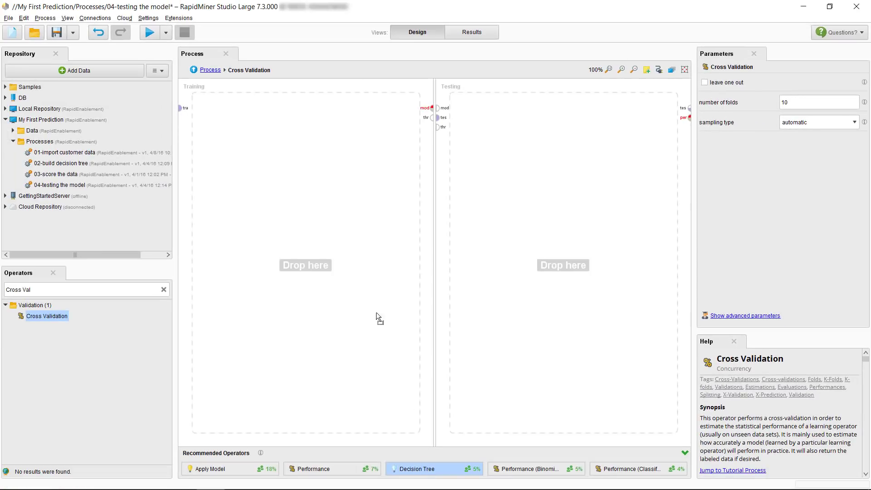
pyautogui.moveTo(280, 117); pyautogui.dragTo(280, 117)
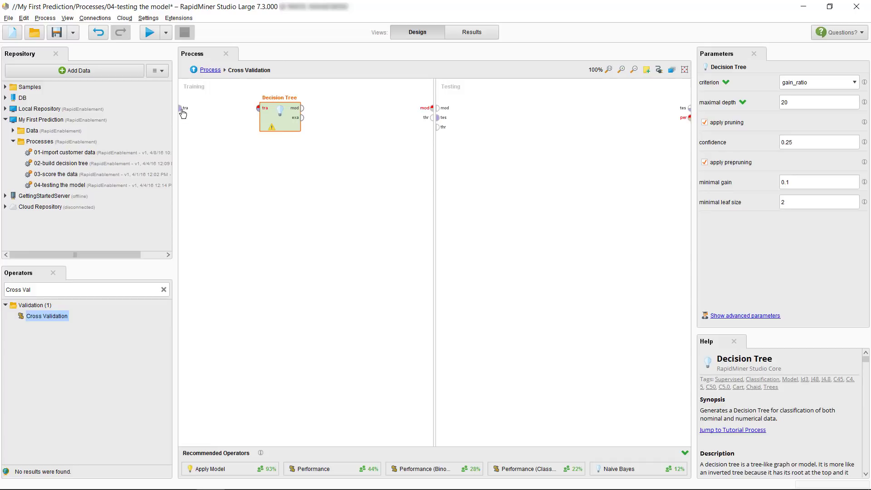
pyautogui.click(181, 108)
pyautogui.click(259, 108)
pyautogui.click(281, 119)
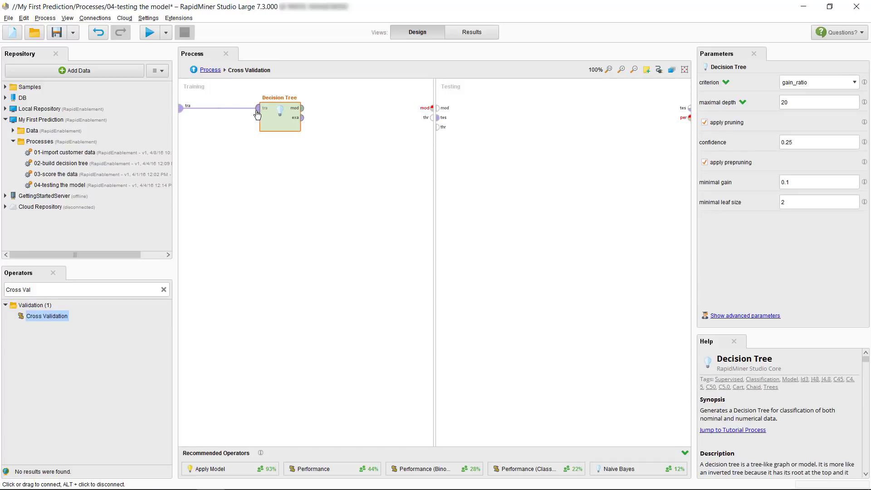
pyautogui.click(302, 108)
pyautogui.click(431, 109)
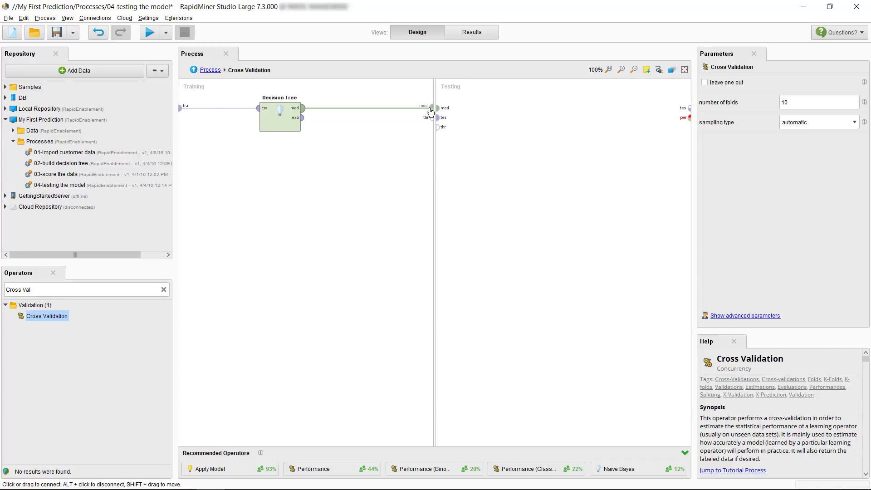
# Place Apply Model and a Performance operator side by side in the Testing pane
pyautogui.moveTo(231, 473); pyautogui.dragTo(495, 111)
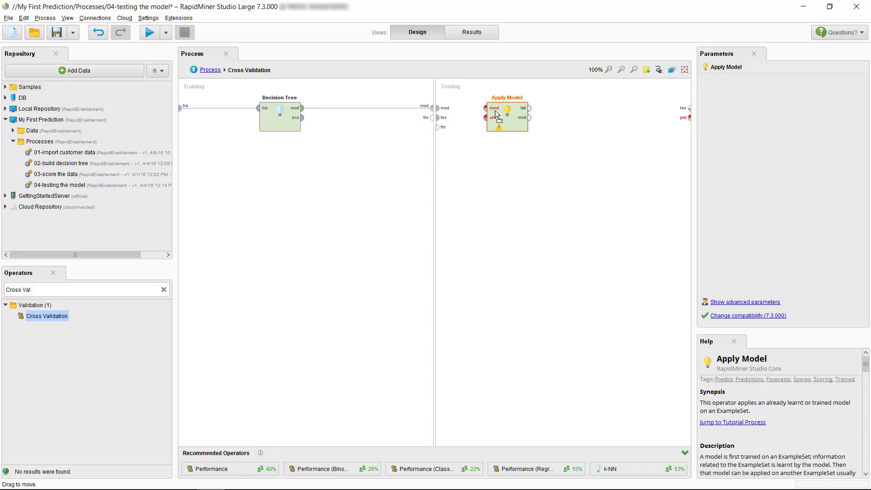
pyautogui.moveTo(228, 468); pyautogui.dragTo(475, 239)
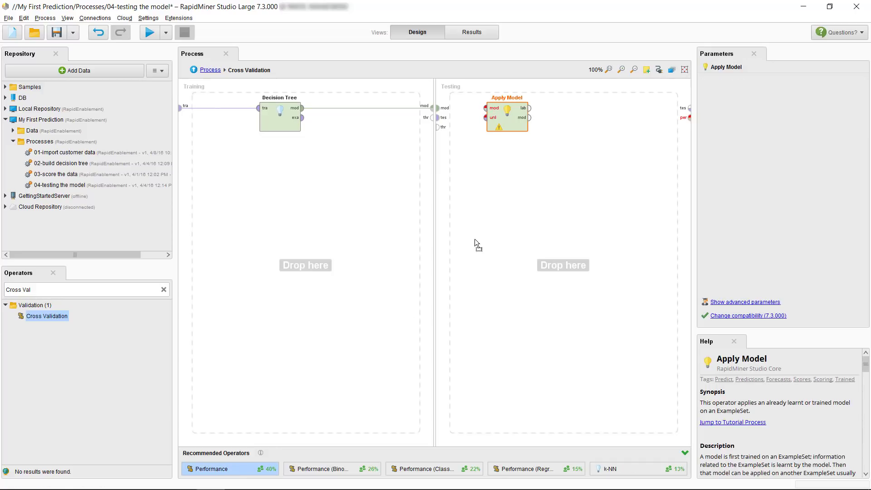
pyautogui.moveTo(586, 115); pyautogui.dragTo(597, 115)
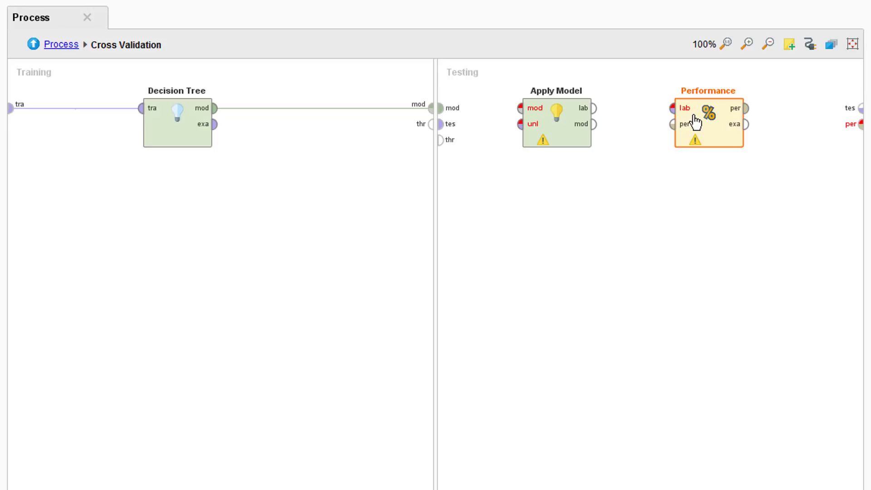
# Wire model and test data into Apply Model, labelled data into Performance, and per out
pyautogui.click(441, 108)
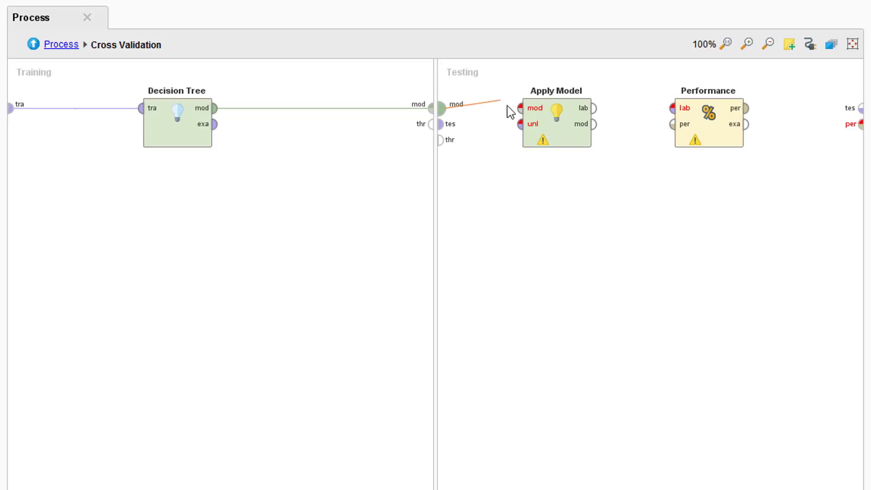
pyautogui.click(520, 108)
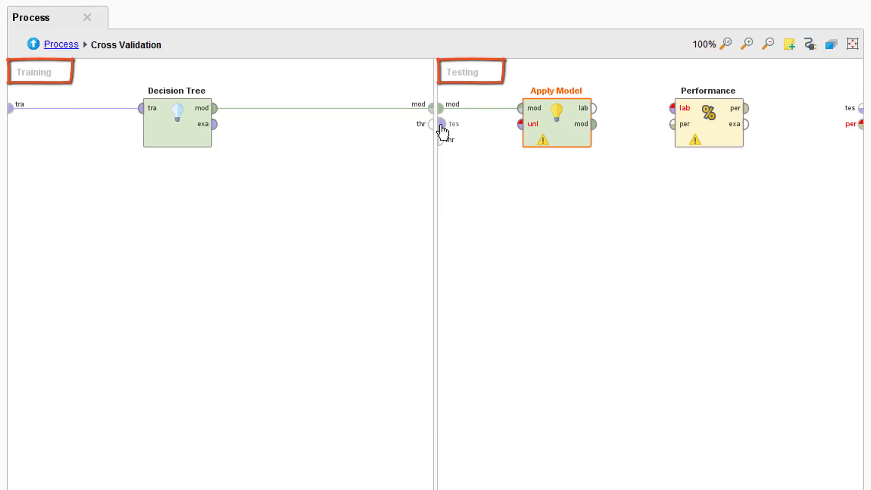
pyautogui.moveTo(441, 125); pyautogui.dragTo(521, 124)
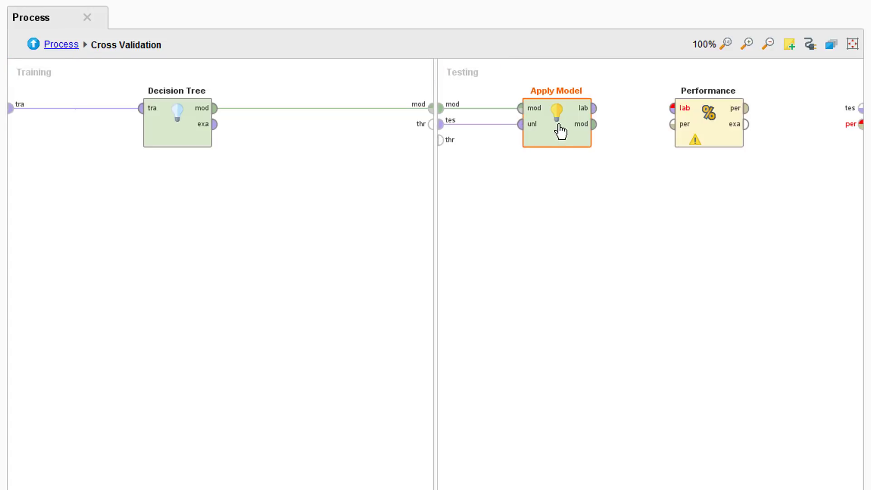
pyautogui.moveTo(594, 108); pyautogui.dragTo(671, 108)
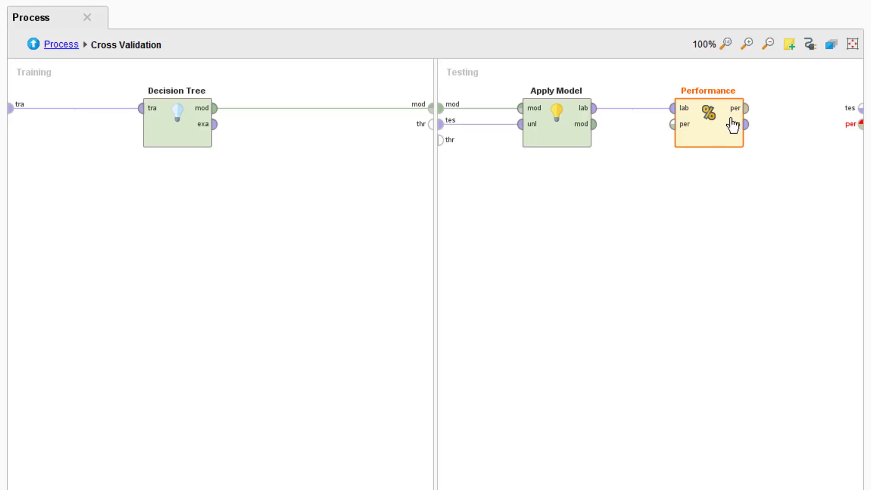
pyautogui.moveTo(746, 109); pyautogui.dragTo(856, 134)
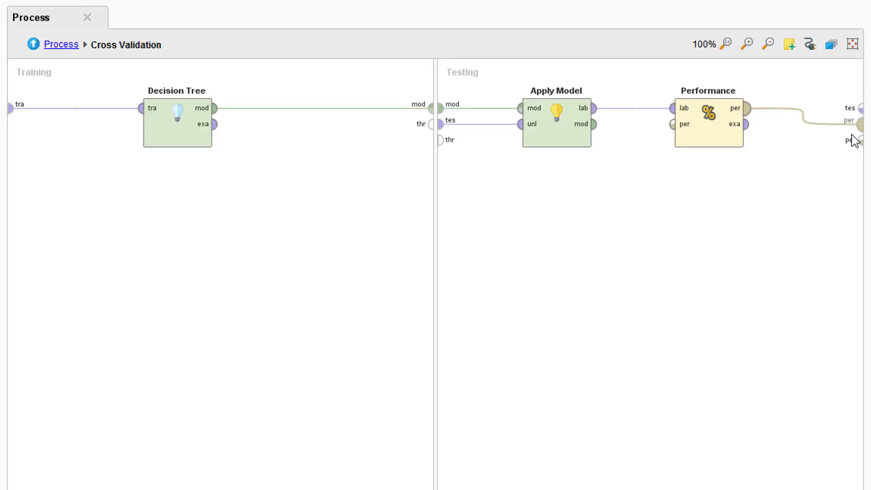
# Back in the main process, connect Cross Validation's performance output to the res port
pyautogui.click(61, 45)
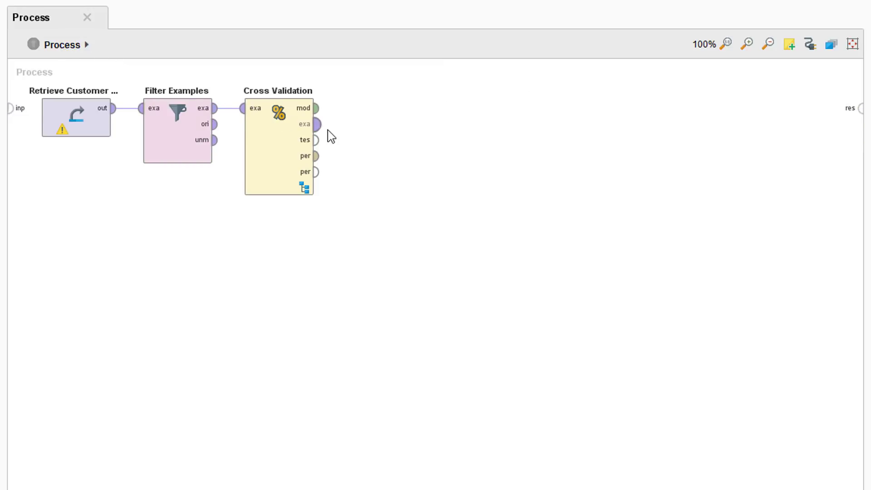
pyautogui.click(318, 165)
pyautogui.moveTo(317, 158); pyautogui.dragTo(862, 119)
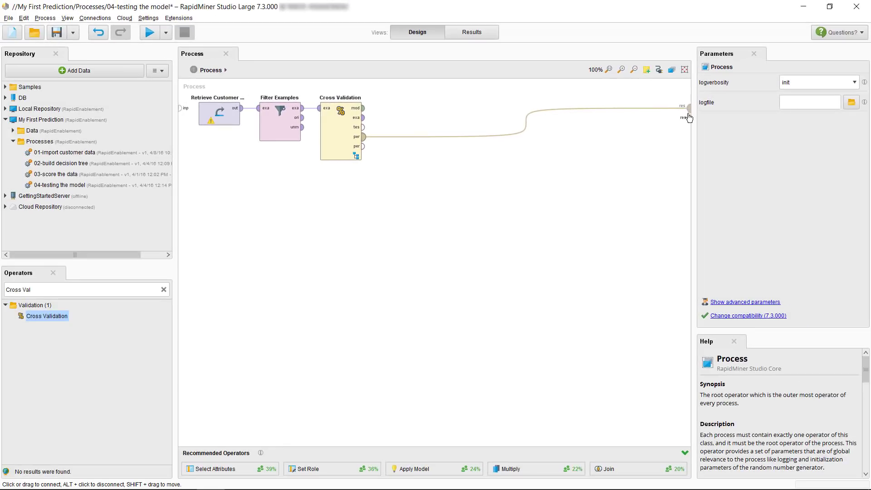
# Store the process in the Processes folder as '05-cross-validation'
pyautogui.click(34, 143)
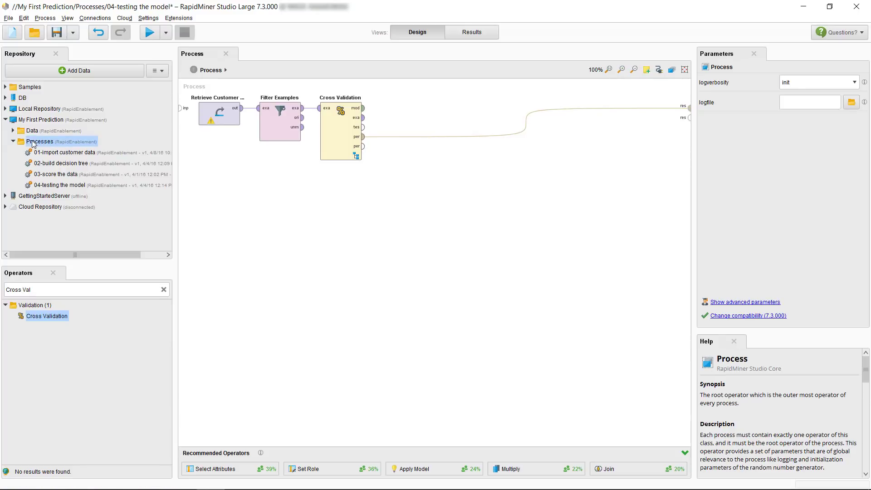
pyautogui.rightClick(33, 143)
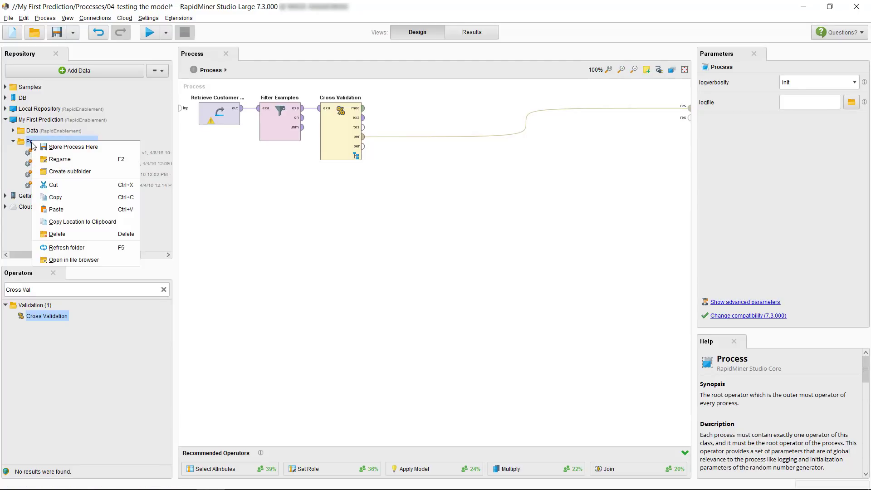
pyautogui.click(59, 149)
pyautogui.hotkey('ctrl', 'a')
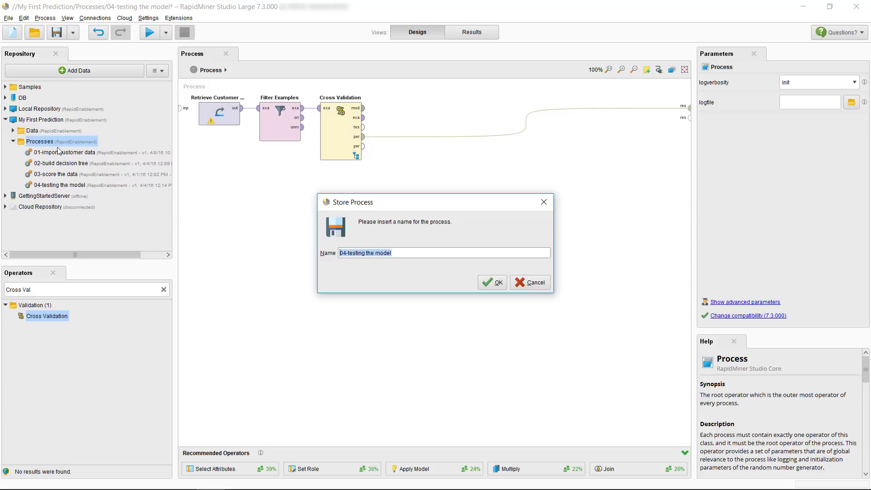
pyautogui.press('BackSpace')
pyautogui.write('05-cross-validation')
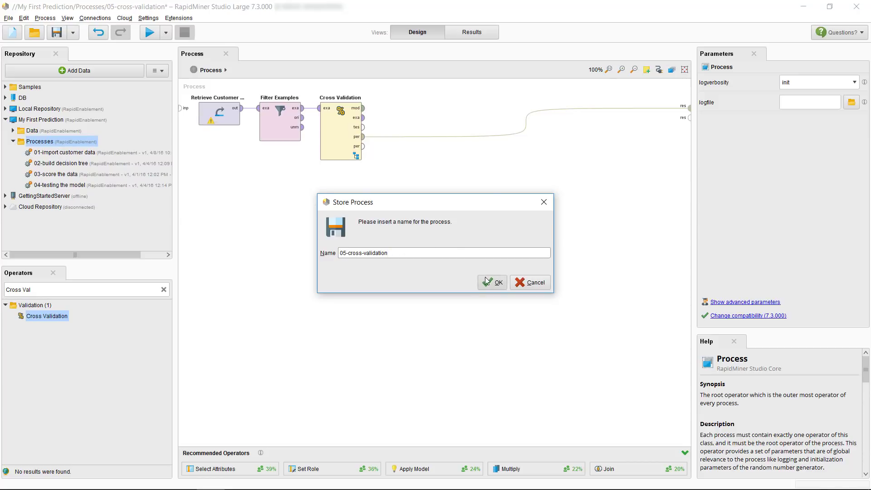
pyautogui.click(492, 282)
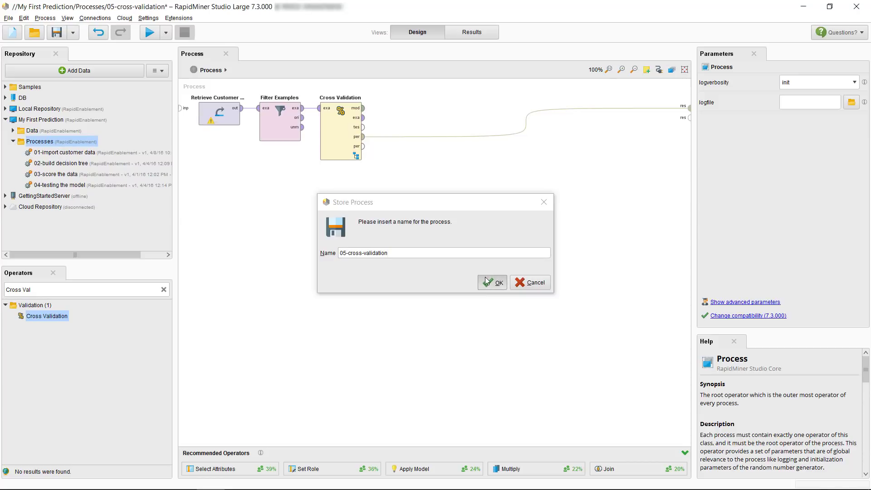
# Run the process to view 83.89% +/- 3.49% accuracy in the PerformanceVector results
pyautogui.click(153, 34)
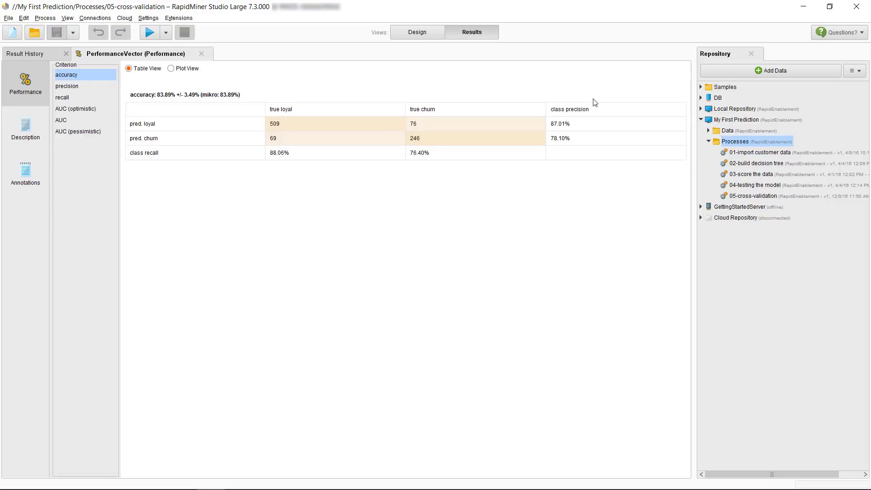
pyautogui.moveTo(694, 109); pyautogui.dragTo(549, 91)
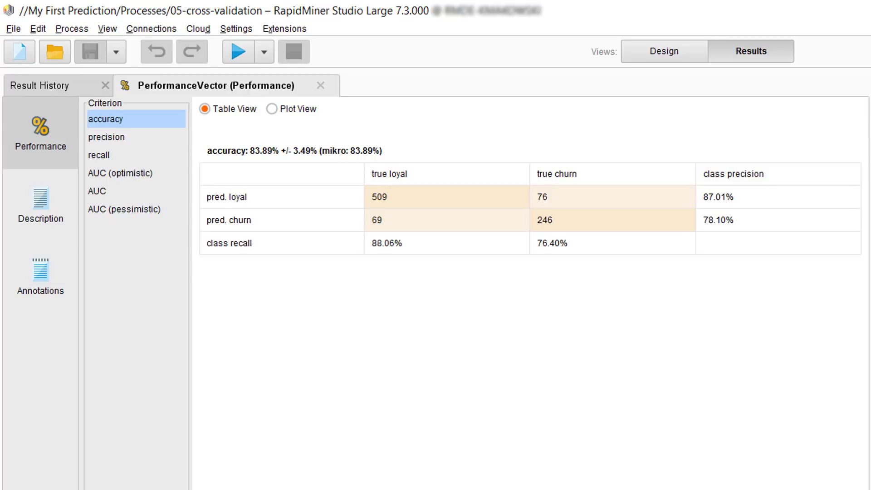